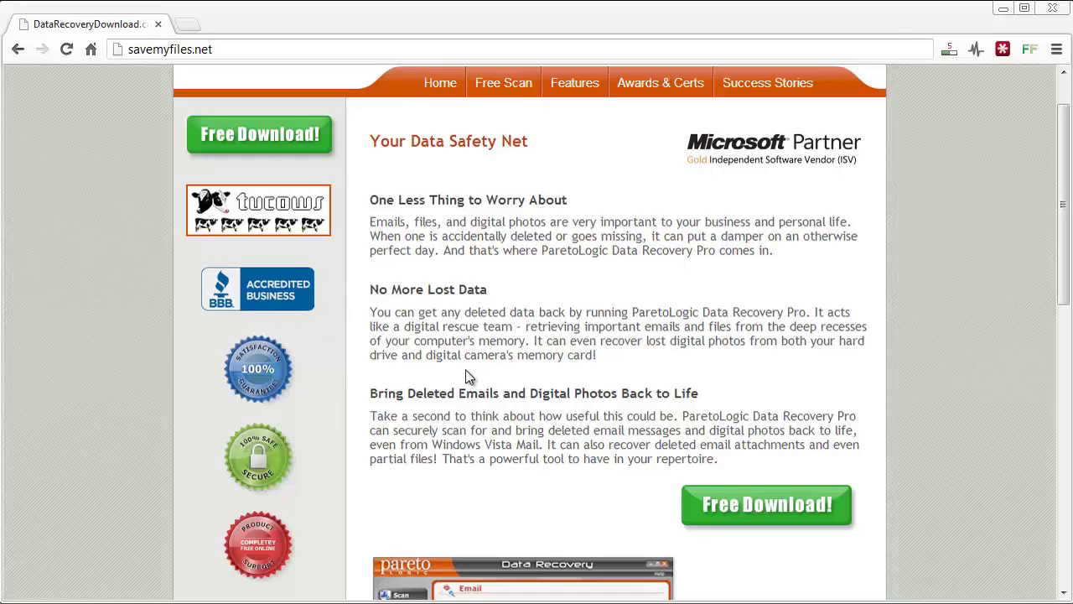
- Scroll the savemyfiles.net page to the Data Recovery screenshots below Free Download
{"action": "scroll", "coordinate": [541, 341], "scroll_direction": "down", "scroll_amount": 2}
{"action": "scroll", "coordinate": [541, 341], "scroll_direction": "down", "scroll_amount": 1}
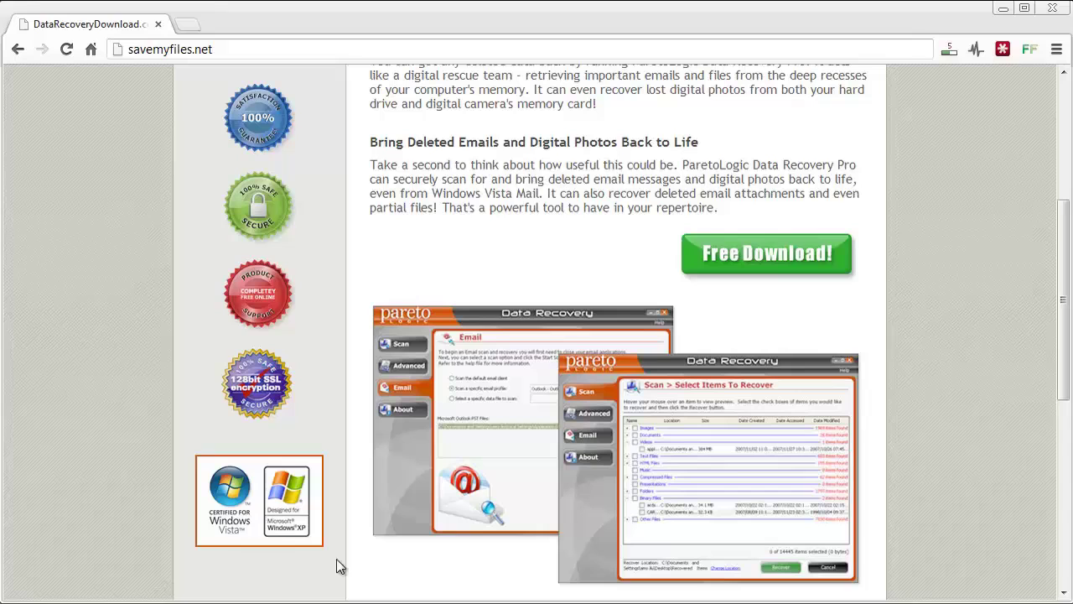
{"action": "scroll", "coordinate": [573, 334], "scroll_direction": "down", "scroll_amount": 2}
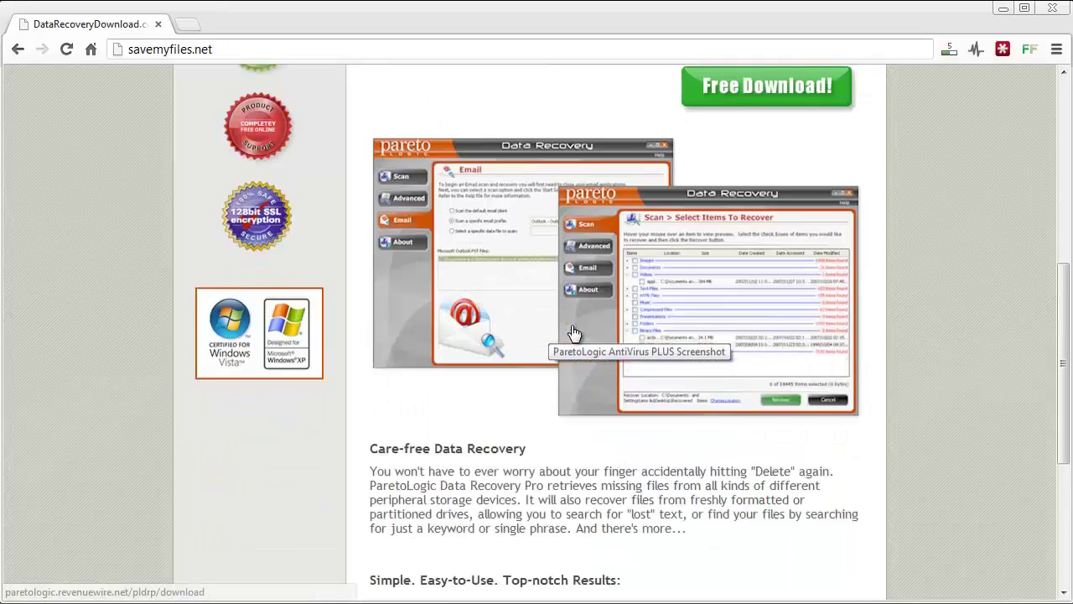
{"action": "scroll", "coordinate": [597, 438], "scroll_direction": "up", "scroll_amount": 1}
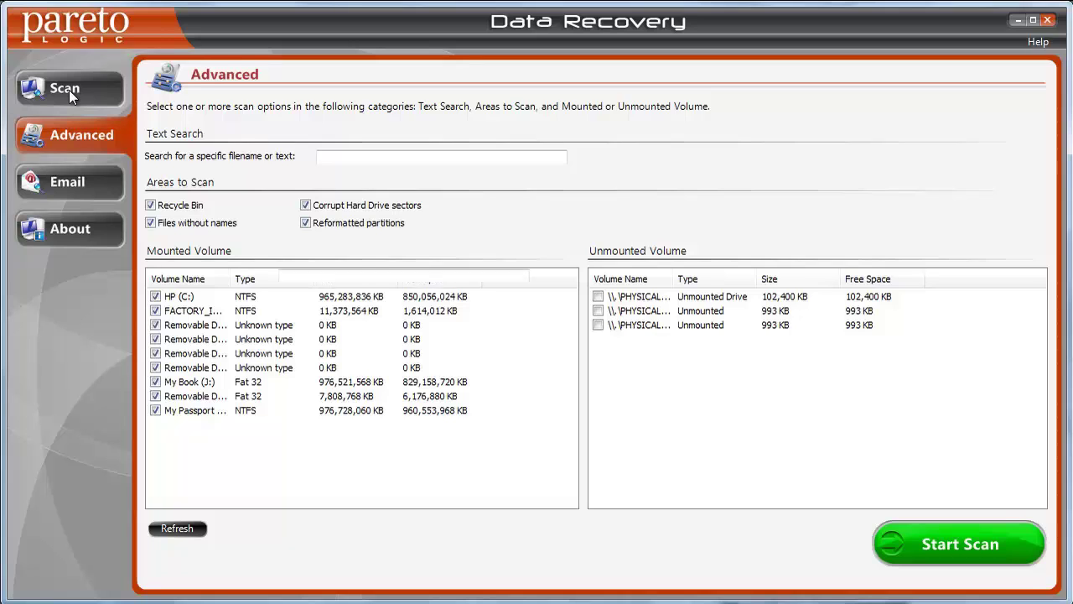
- Switch from the Advanced page to the basic Scan options for hard-drive recovery
{"action": "left_click", "coordinate": [69, 90]}
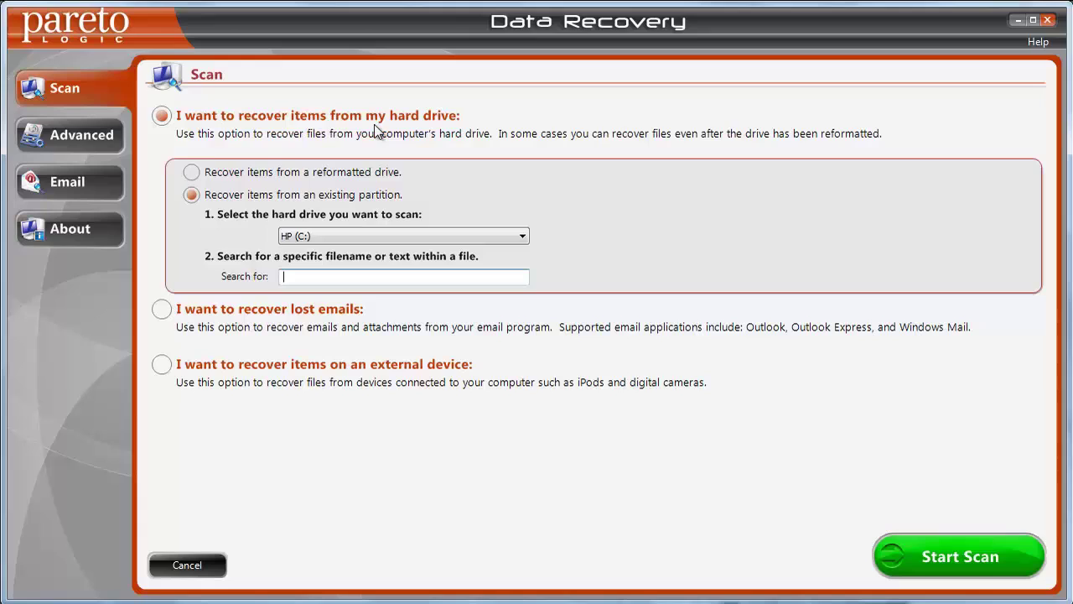
- Choose Reformatted drive, try the lost email and external device options, then reselect hard drive
{"action": "left_click", "coordinate": [193, 172]}
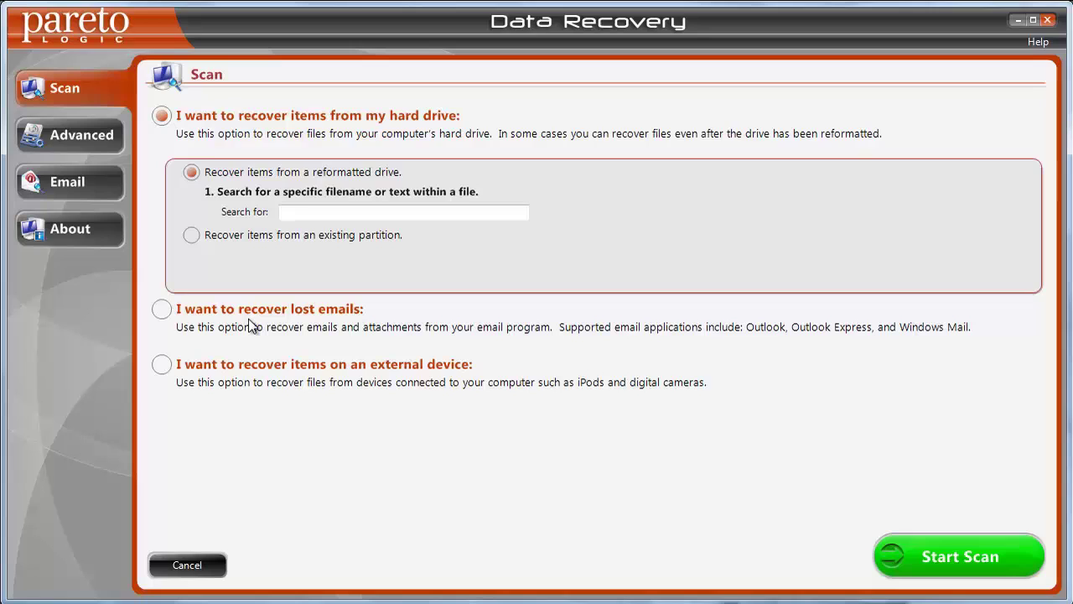
{"action": "left_click", "coordinate": [162, 309]}
{"action": "left_click", "coordinate": [164, 312]}
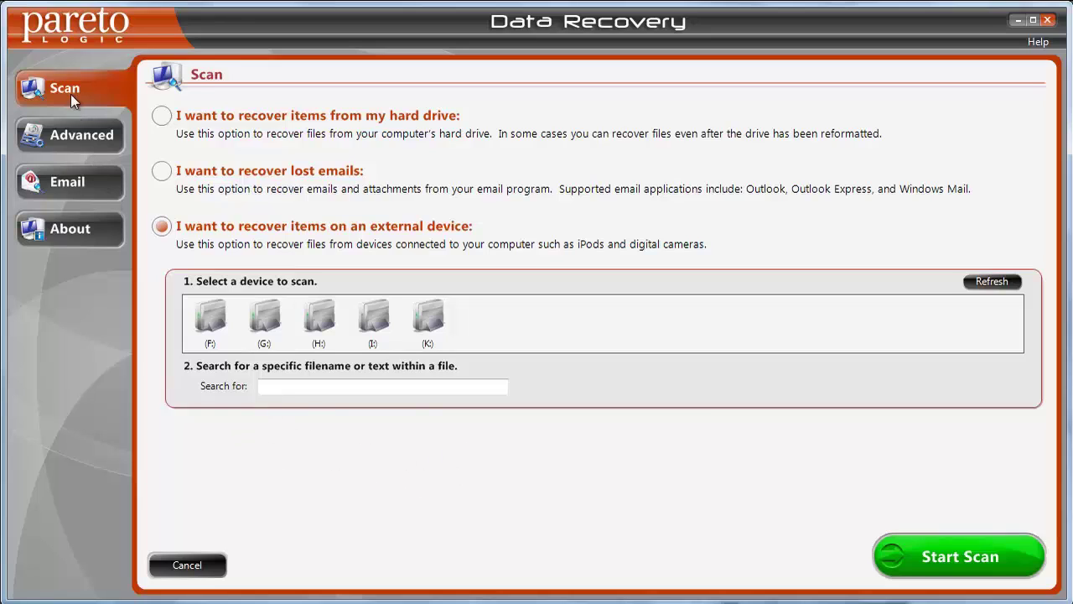
{"action": "left_click", "coordinate": [161, 116]}
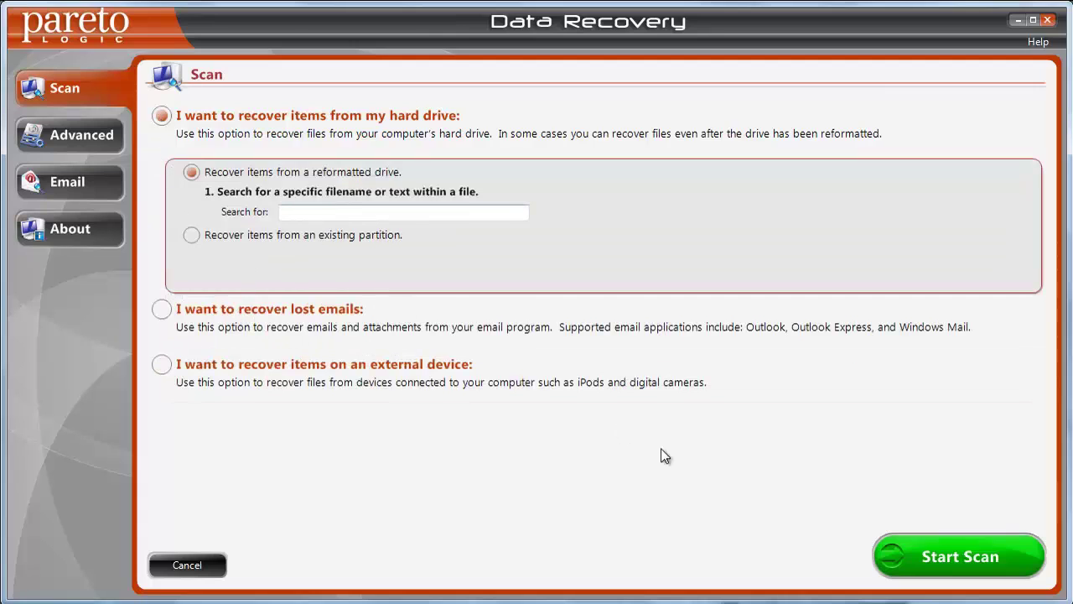
- In Advanced options, widen Volume Name, uncheck HP (C:), FACTORY_IMAGE (D:) and the others, keeping only My Book (J:)
{"action": "left_click", "coordinate": [82, 138]}
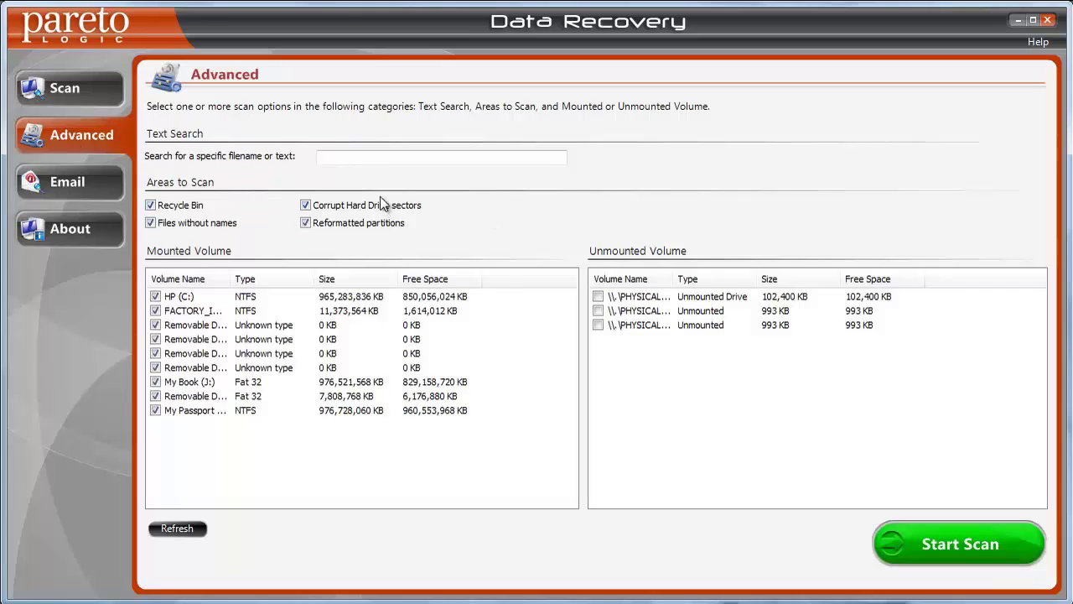
{"action": "left_click", "coordinate": [351, 159]}
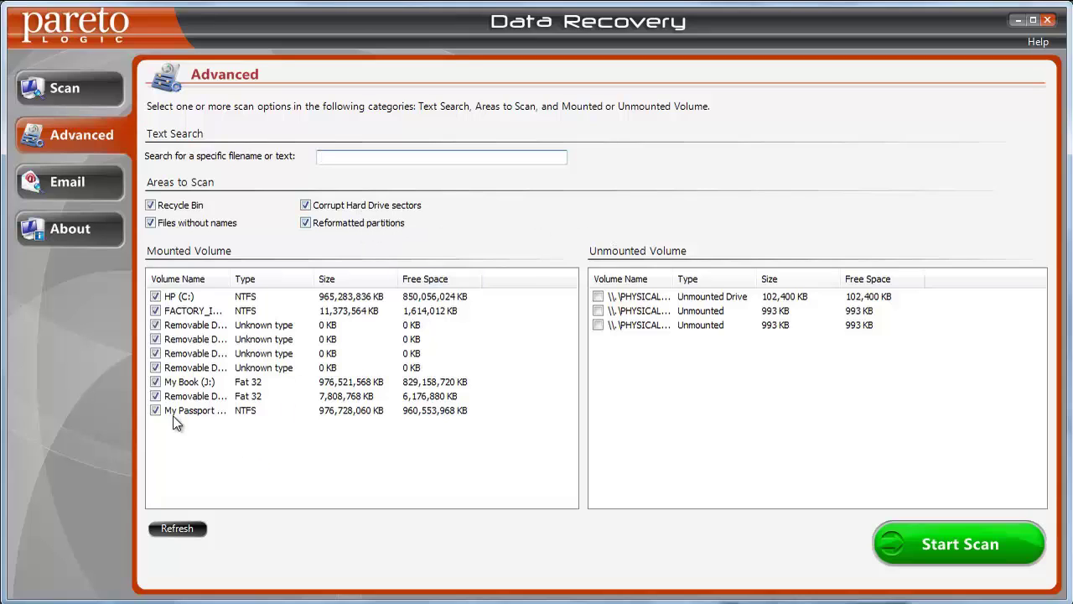
{"action": "left_click_drag", "start_coordinate": [230, 283], "coordinate": [299, 282]}
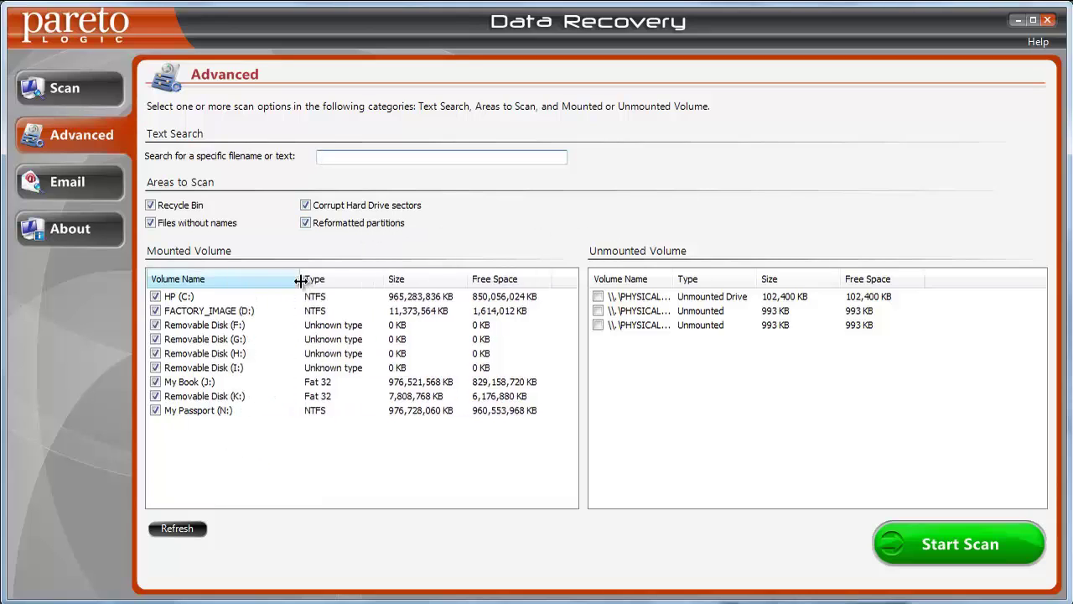
{"action": "left_click", "coordinate": [155, 297]}
{"action": "left_click", "coordinate": [155, 324]}
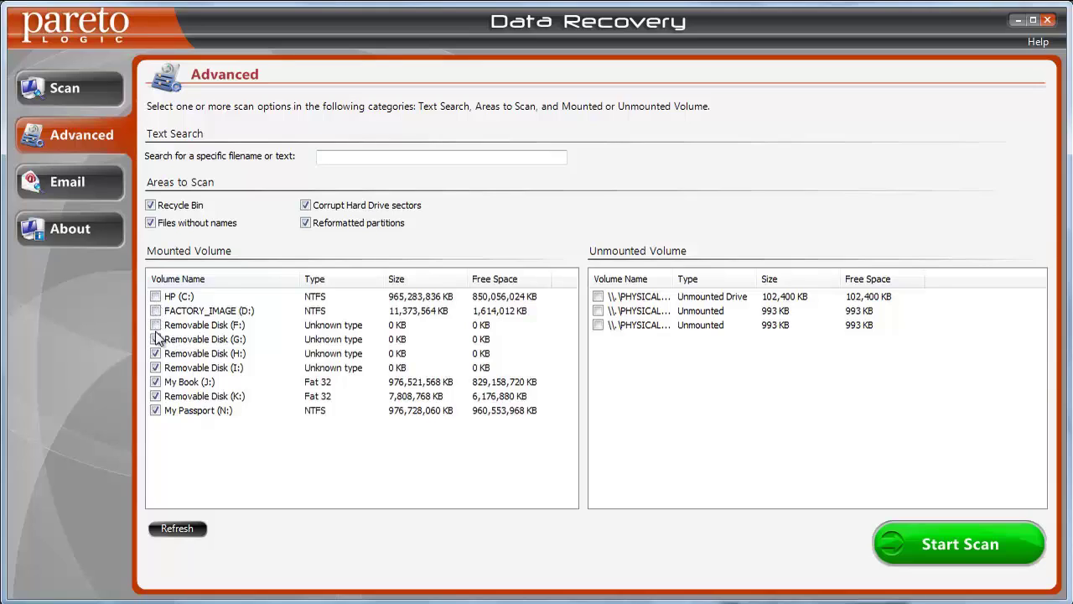
{"action": "left_click", "coordinate": [155, 353]}
{"action": "left_click", "coordinate": [156, 367]}
{"action": "left_click", "coordinate": [155, 396]}
{"action": "left_click", "coordinate": [155, 410]}
{"action": "left_click", "coordinate": [155, 381]}
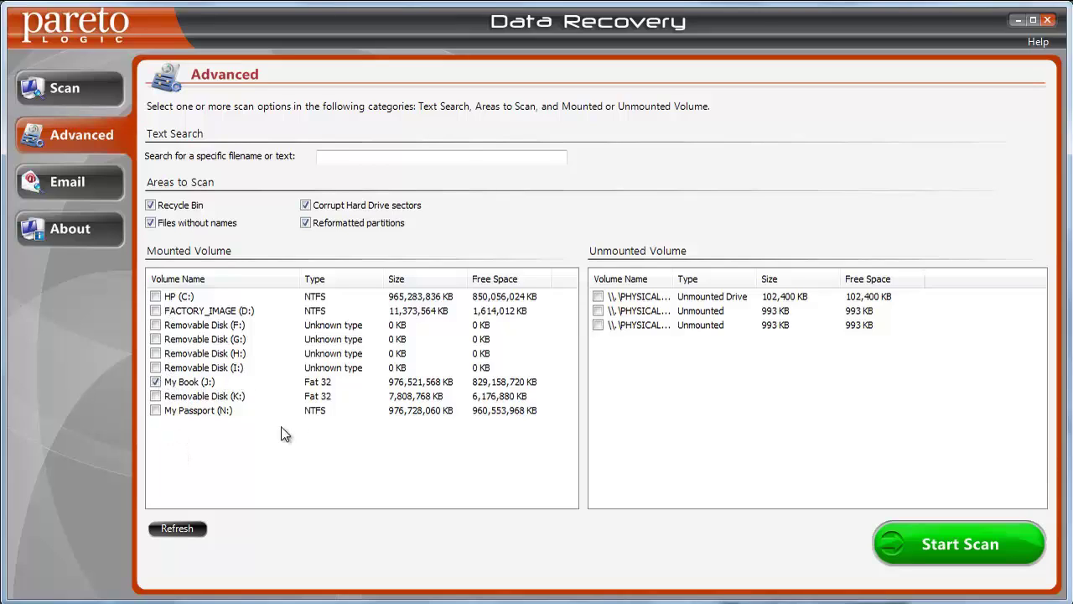
- Run the scan of My Book (J:), which finds 4 folder items
{"action": "left_click", "coordinate": [933, 543]}
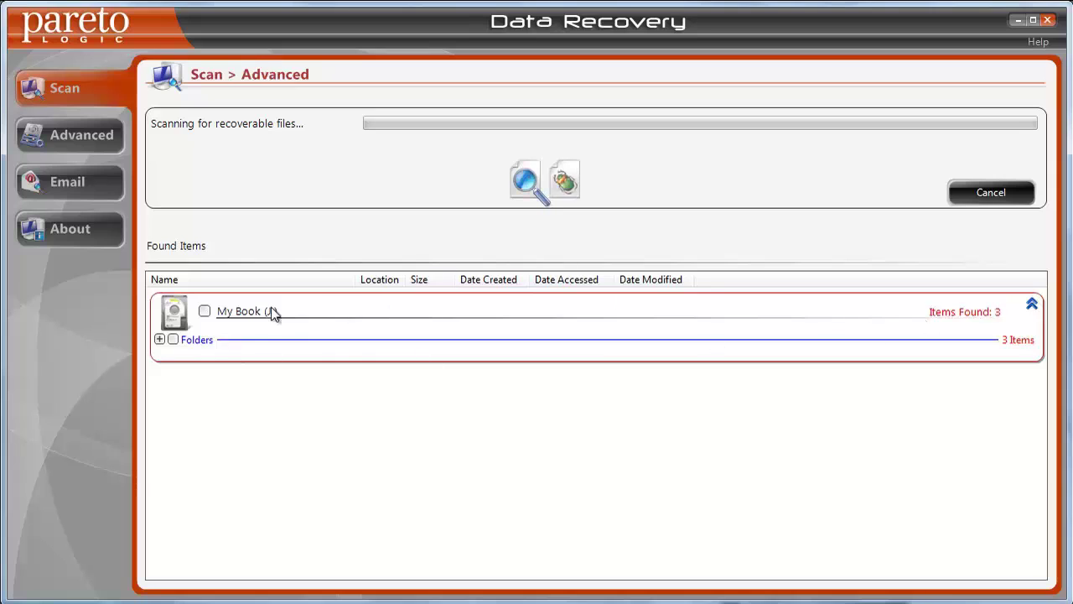
{"action": "left_click", "coordinate": [986, 192]}
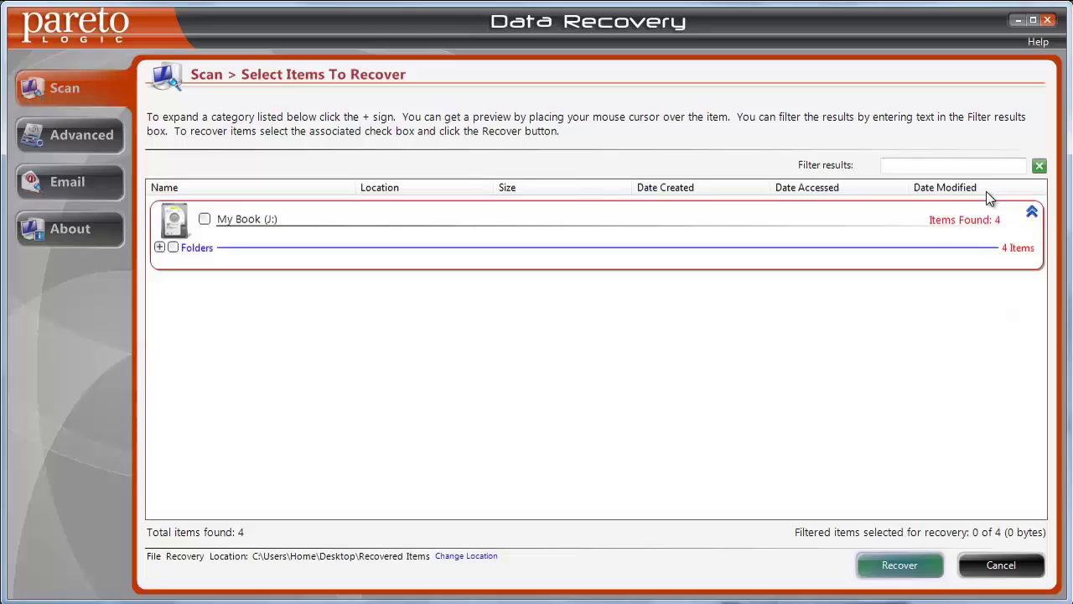
- Return to Advanced options and start a new scan of HP (C:)
{"action": "left_click", "coordinate": [57, 127]}
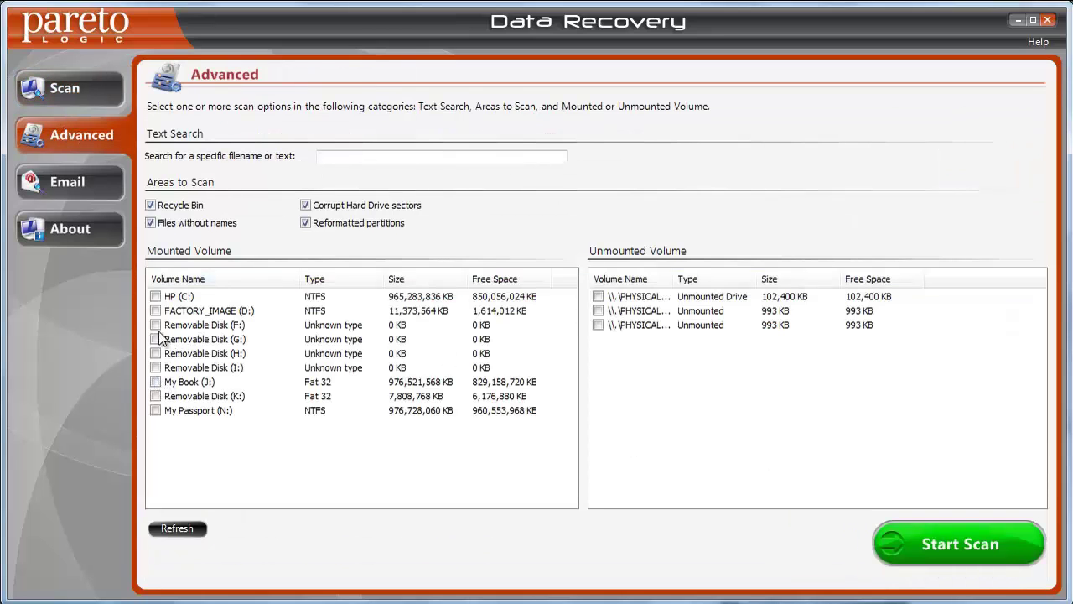
{"action": "left_click", "coordinate": [951, 550]}
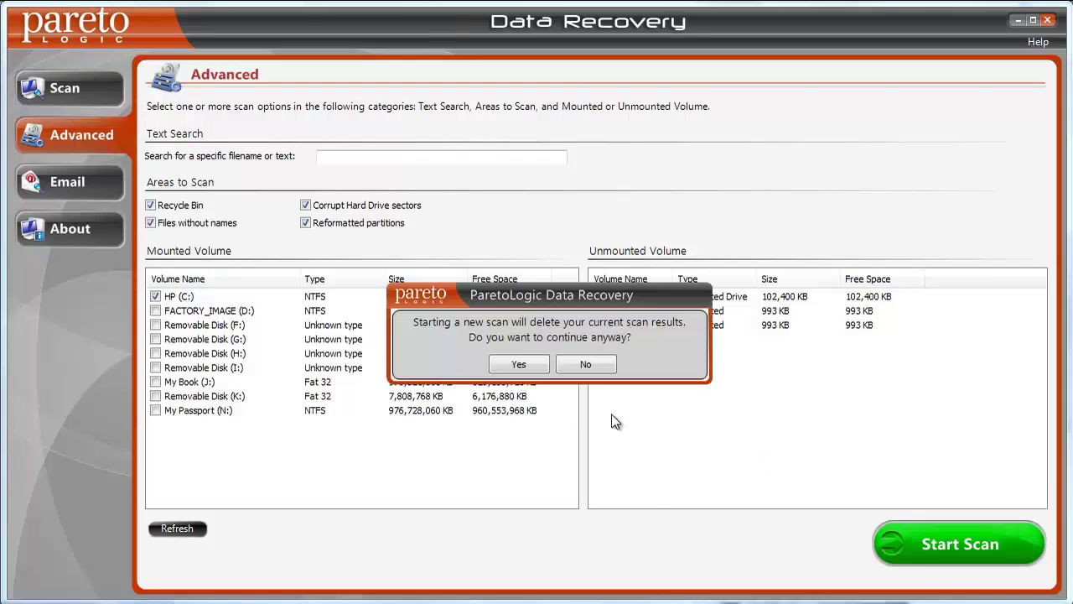
- Confirm deleting the previous results so the HP (C:) scan begins listing found files
{"action": "left_click", "coordinate": [520, 364]}
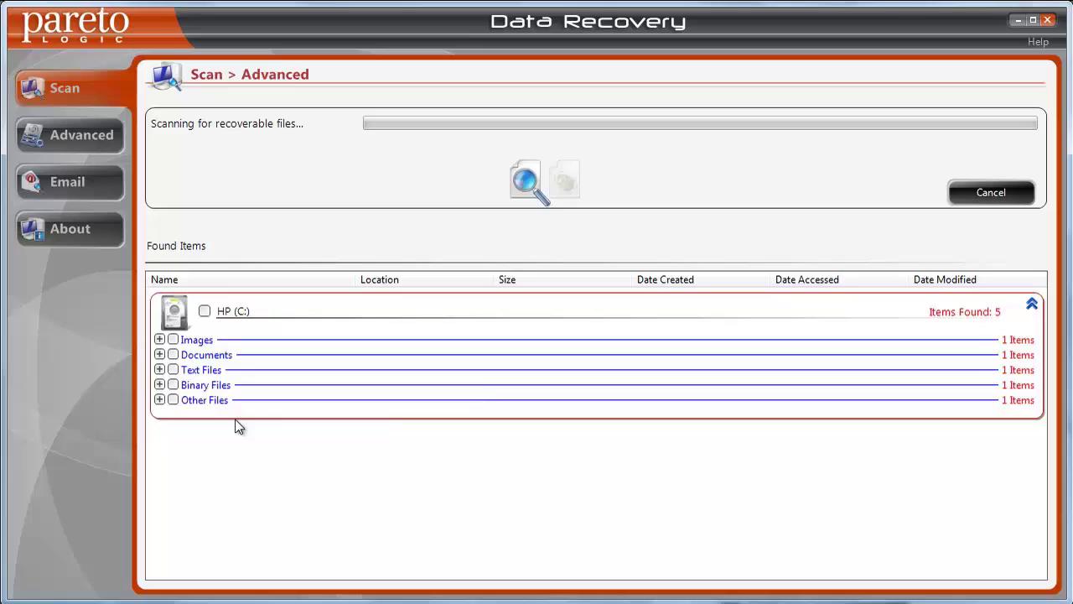